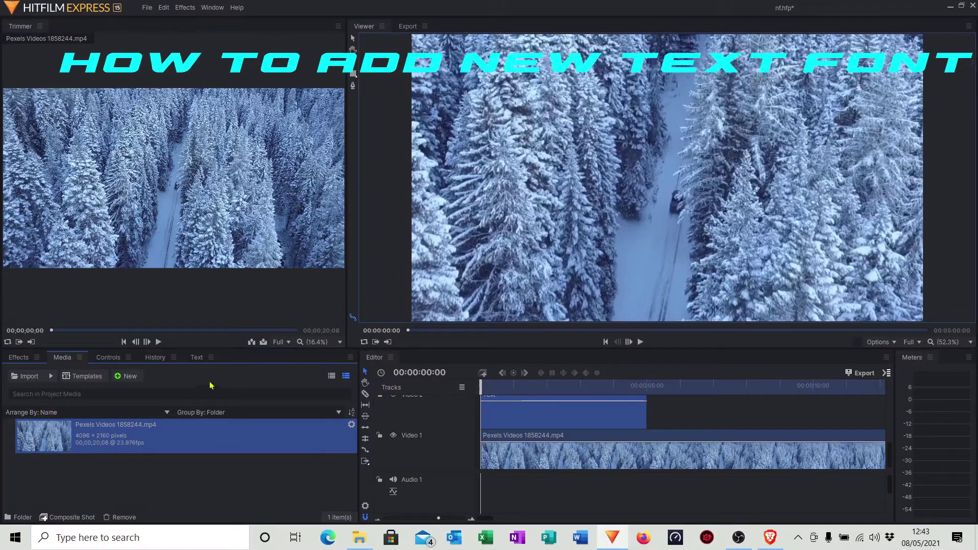
Step: Change the text font from Arial to Book Antiqua, then bring FontSpace's New Fonts page forward
{"action": "left_click", "coordinate": [196, 357]}
{"action": "left_click", "coordinate": [79, 398]}
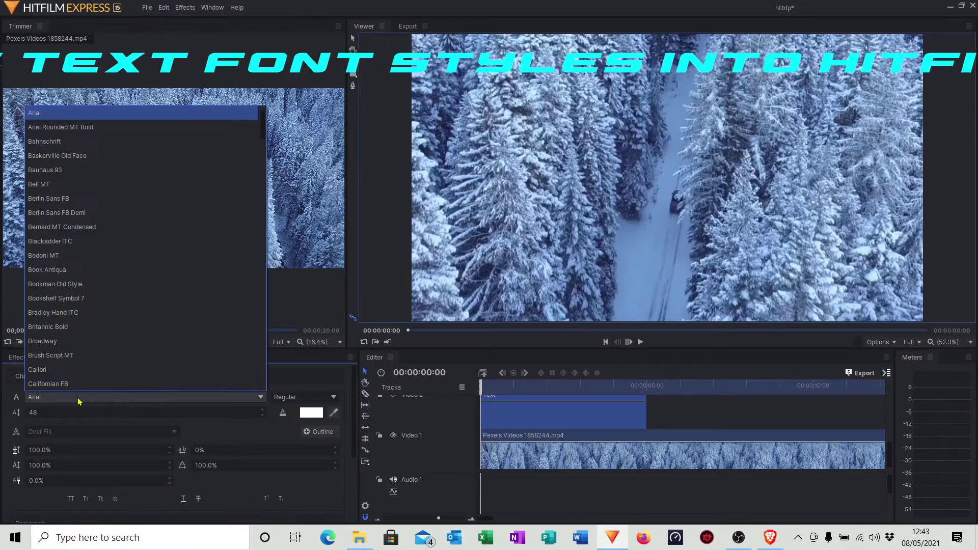
{"action": "left_click", "coordinate": [79, 270]}
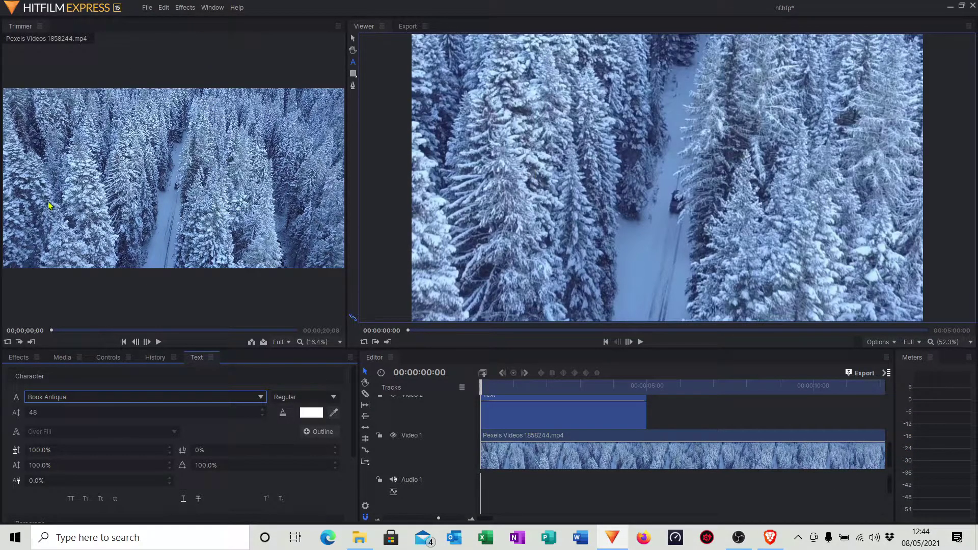
{"action": "left_click", "coordinate": [108, 397]}
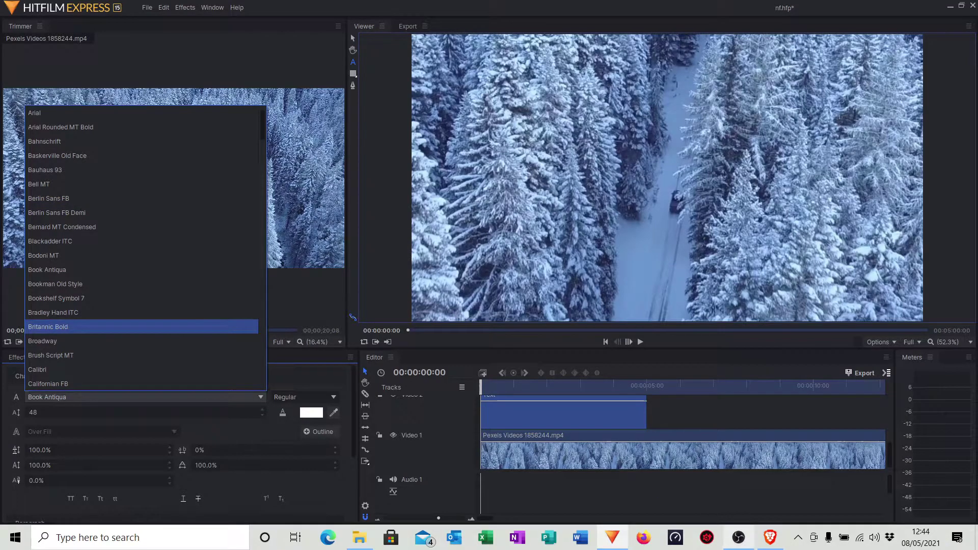
{"action": "left_click", "coordinate": [770, 539]}
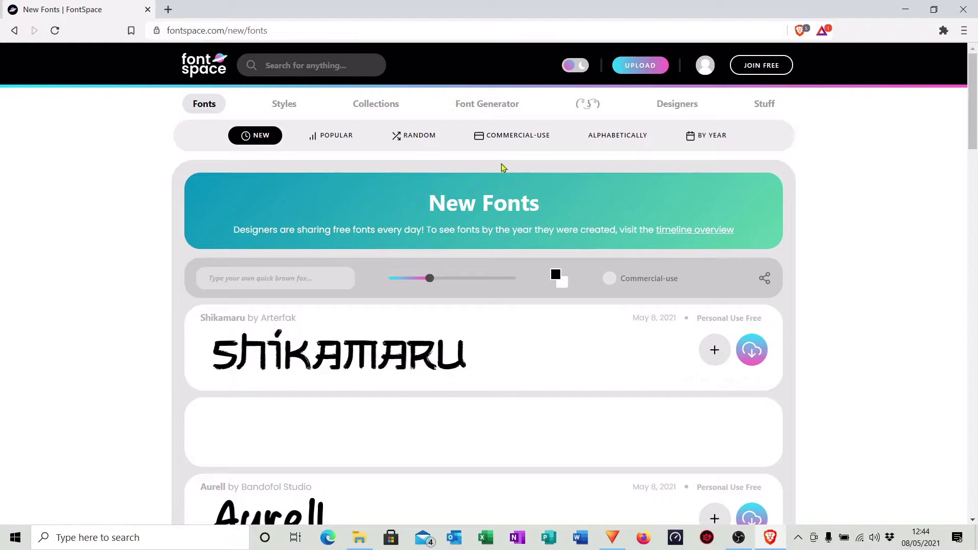
Step: Filter FontSpace to commercial-use fonts and scroll the list until the Excluded card shows
{"action": "left_click", "coordinate": [512, 143]}
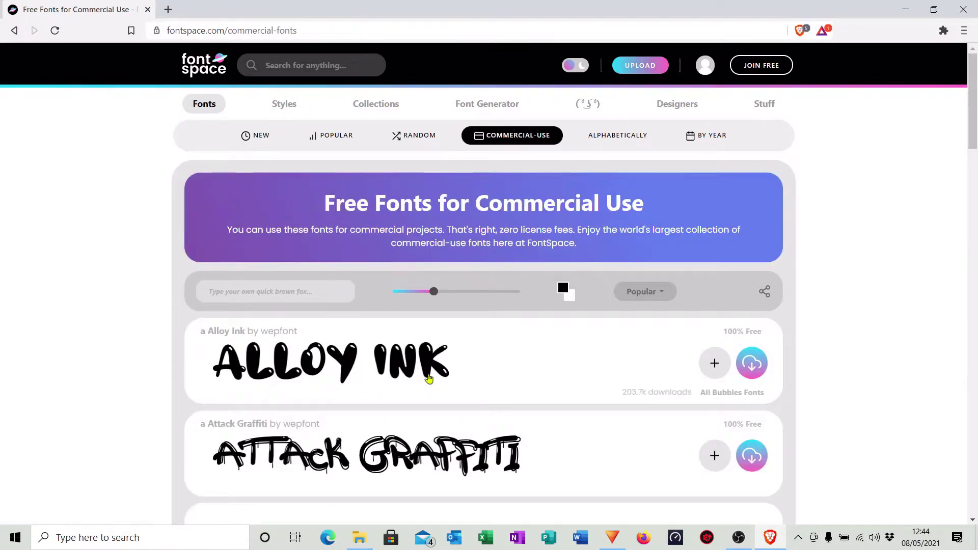
{"action": "scroll", "coordinate": [524, 393], "scroll_direction": "down", "scroll_amount": 5}
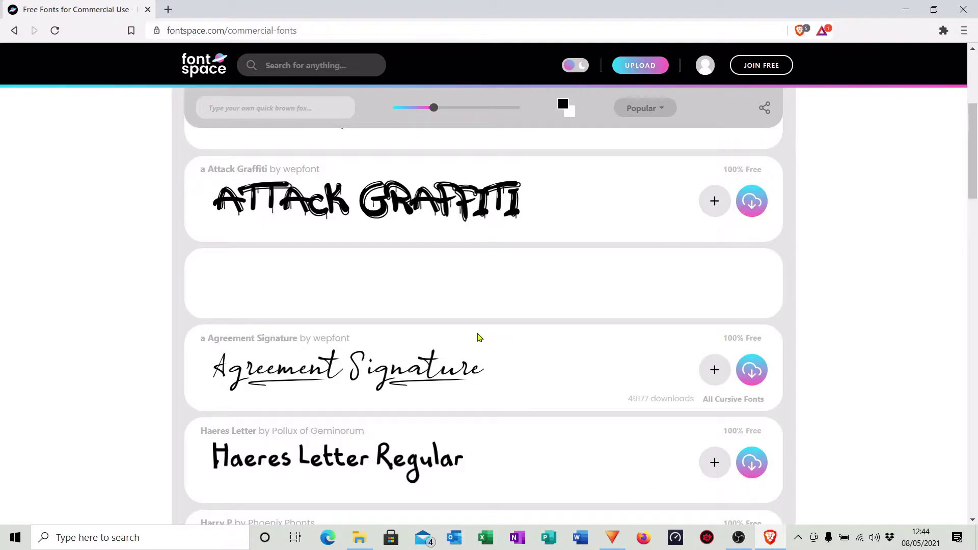
{"action": "scroll", "coordinate": [524, 295], "scroll_direction": "up", "scroll_amount": 1}
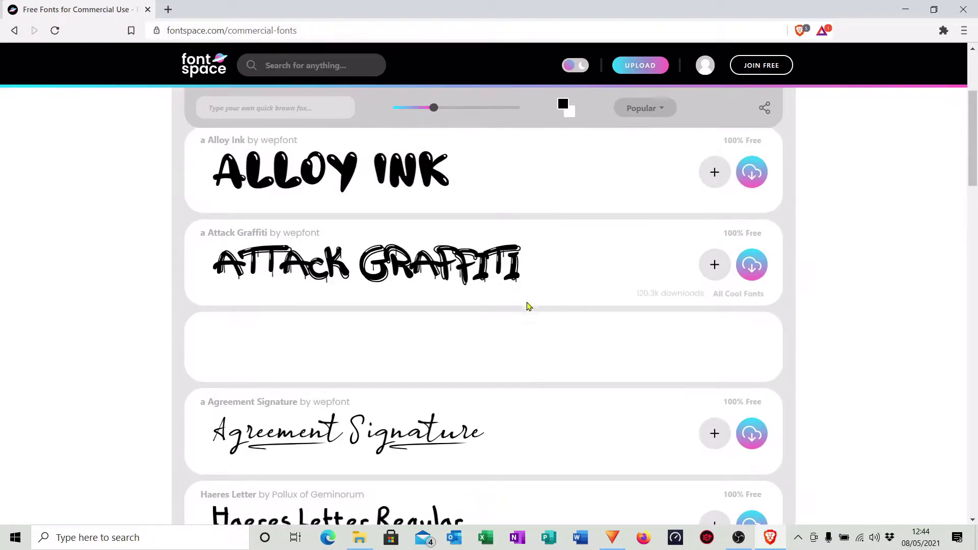
{"action": "scroll", "coordinate": [528, 326], "scroll_direction": "up", "scroll_amount": 3}
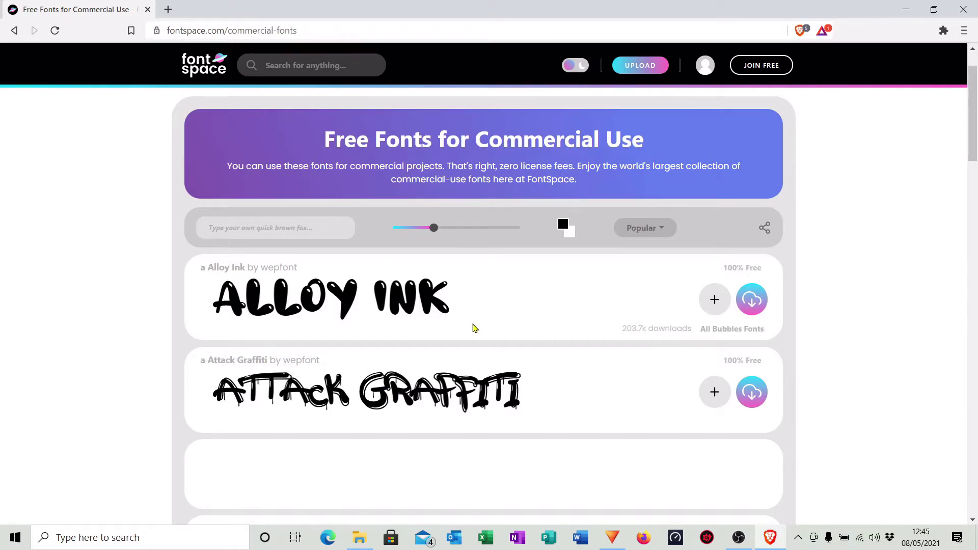
{"action": "scroll", "coordinate": [465, 381], "scroll_direction": "down", "scroll_amount": 5}
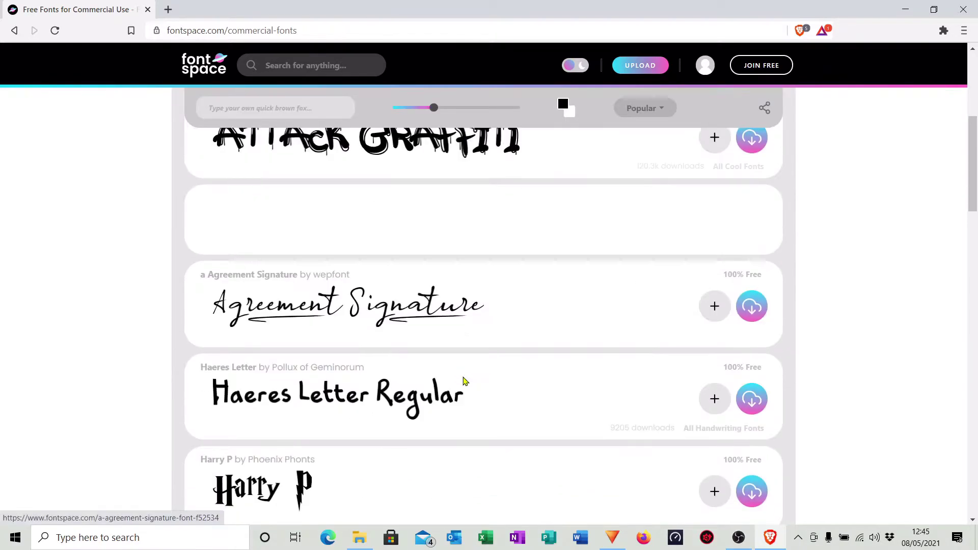
{"action": "scroll", "coordinate": [465, 381], "scroll_direction": "down", "scroll_amount": 5}
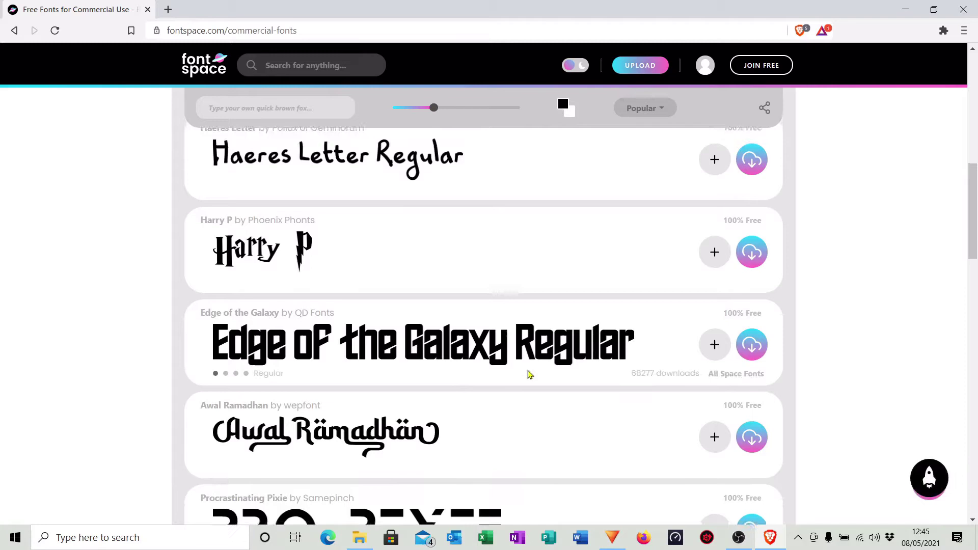
{"action": "scroll", "coordinate": [520, 376], "scroll_direction": "up", "scroll_amount": 3}
{"action": "scroll", "coordinate": [517, 389], "scroll_direction": "down", "scroll_amount": 3}
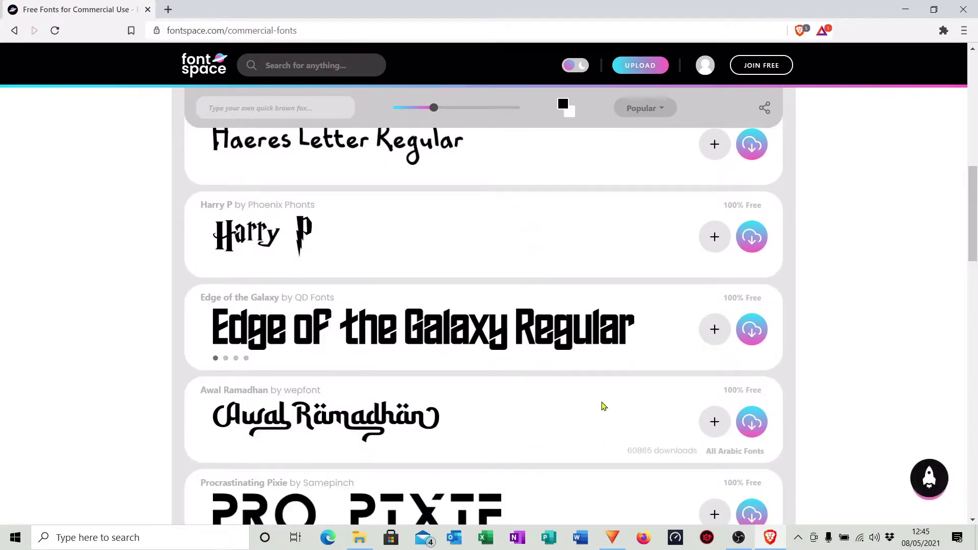
{"action": "scroll", "coordinate": [611, 403], "scroll_direction": "down", "scroll_amount": 6}
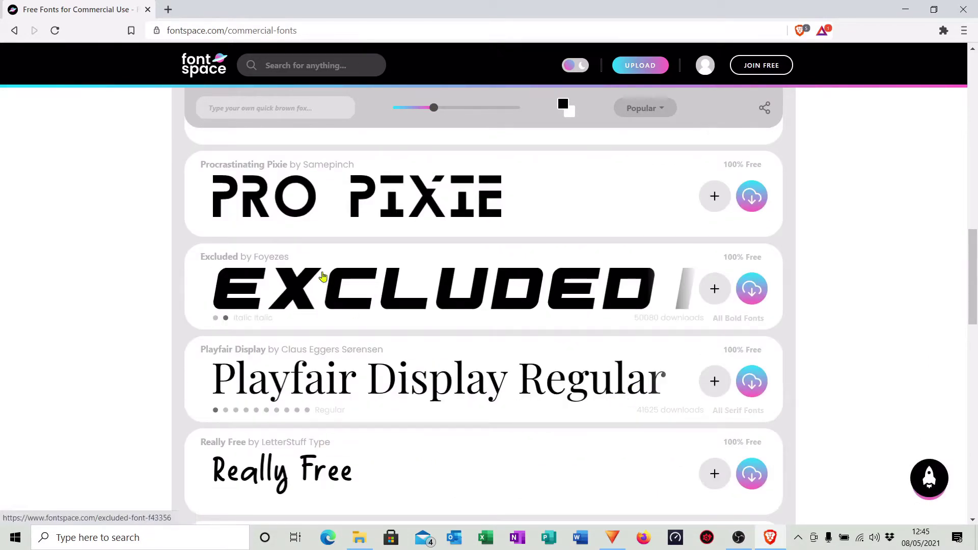
Step: Save the Excluded font as excluded-font.zip into Pictures > New fonts and close the download bar
{"action": "left_click", "coordinate": [751, 295]}
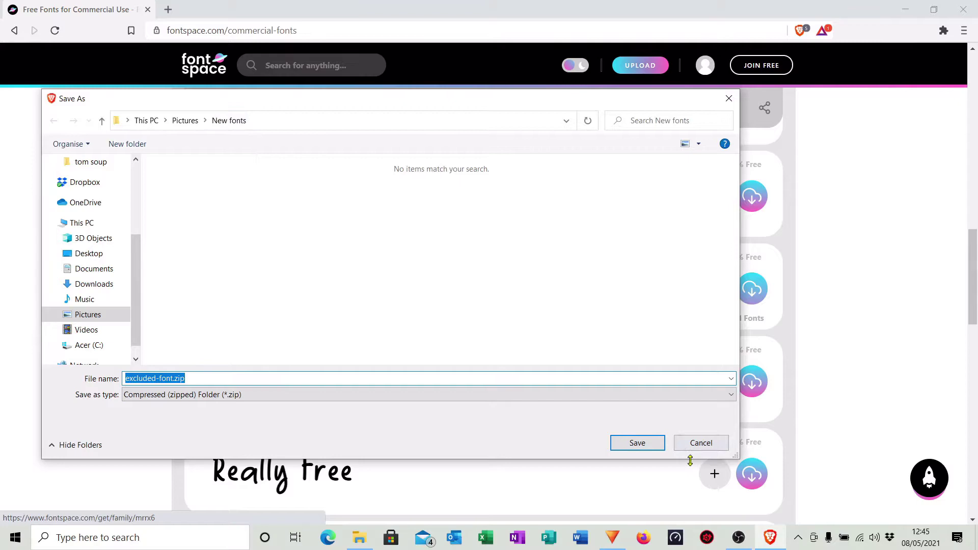
{"action": "left_click", "coordinate": [634, 445]}
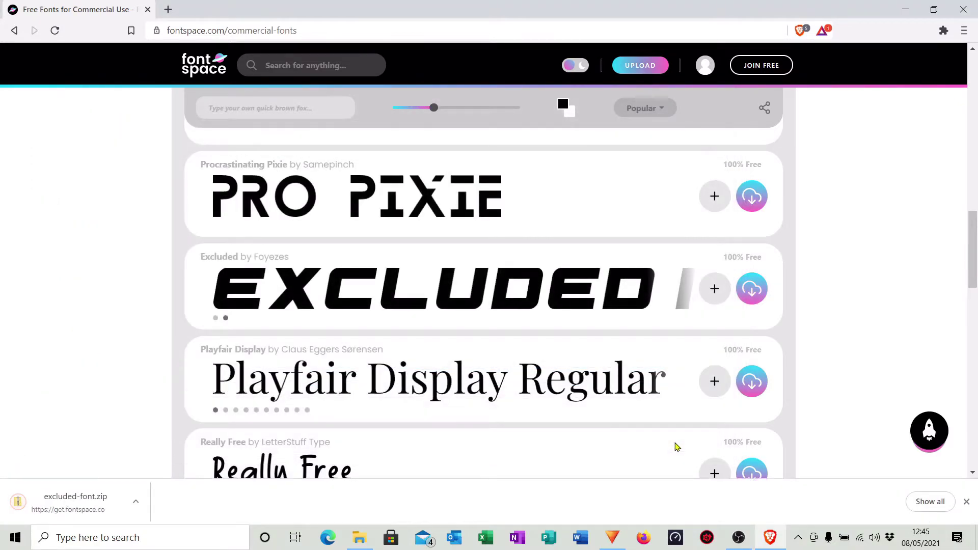
{"action": "left_click", "coordinate": [966, 502]}
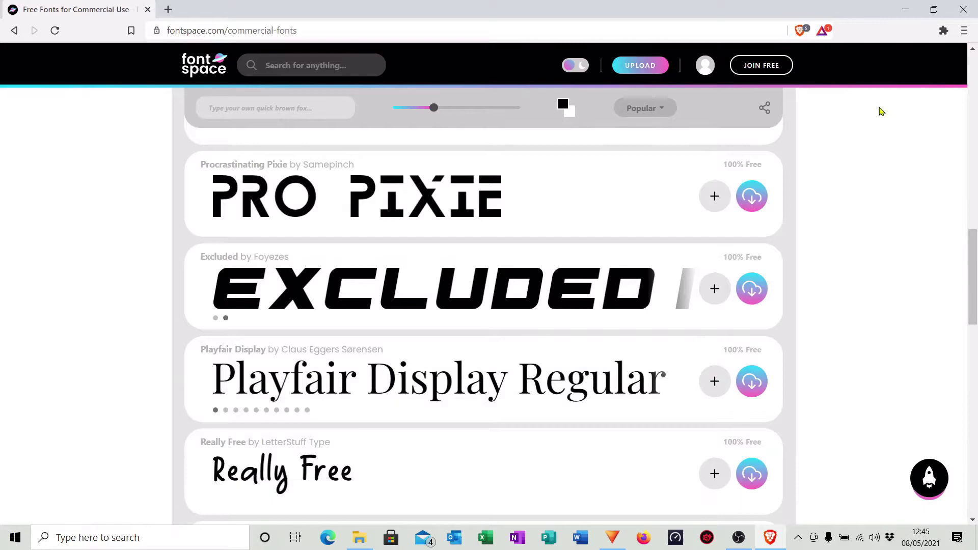
Step: Extract excluded-font.zip into an excluded-font folder and show its .ttf files and info.txt as a list
{"action": "left_click", "coordinate": [360, 537]}
{"action": "right_click", "coordinate": [162, 128]}
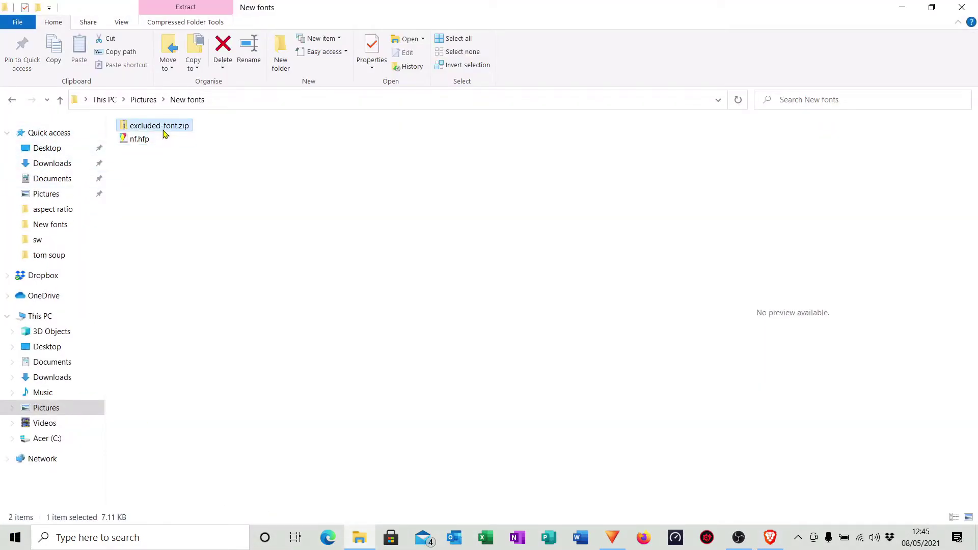
{"action": "left_click", "coordinate": [192, 175]}
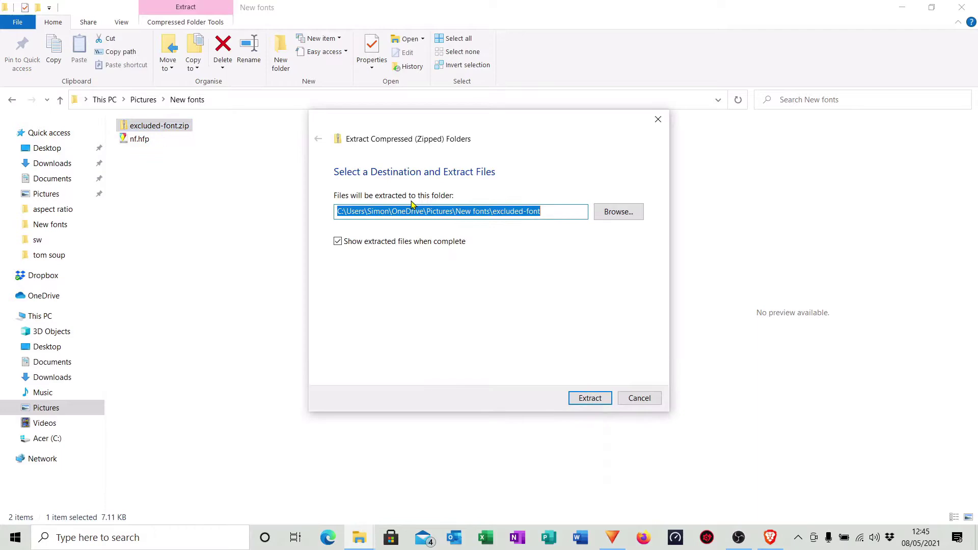
{"action": "left_click", "coordinate": [595, 399]}
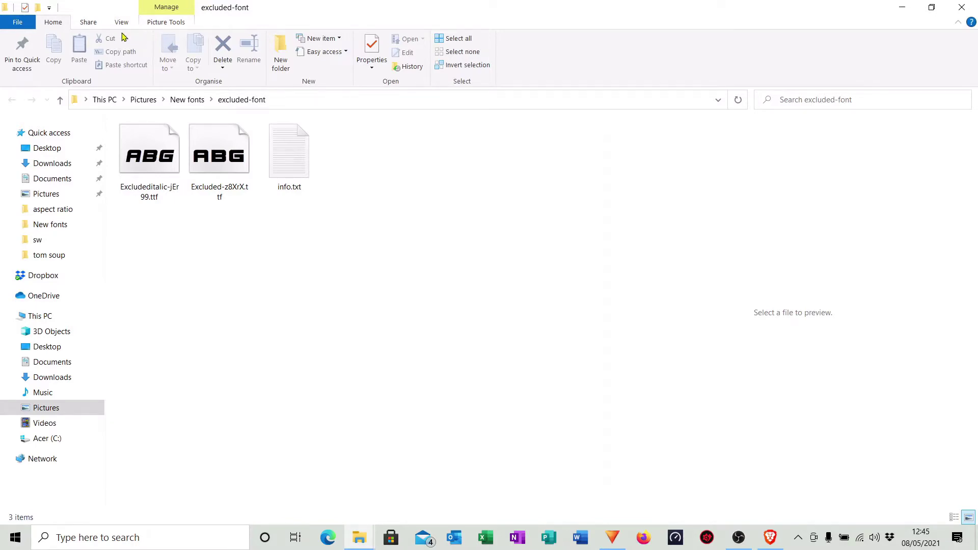
{"action": "left_click", "coordinate": [121, 22]}
{"action": "left_click", "coordinate": [191, 53]}
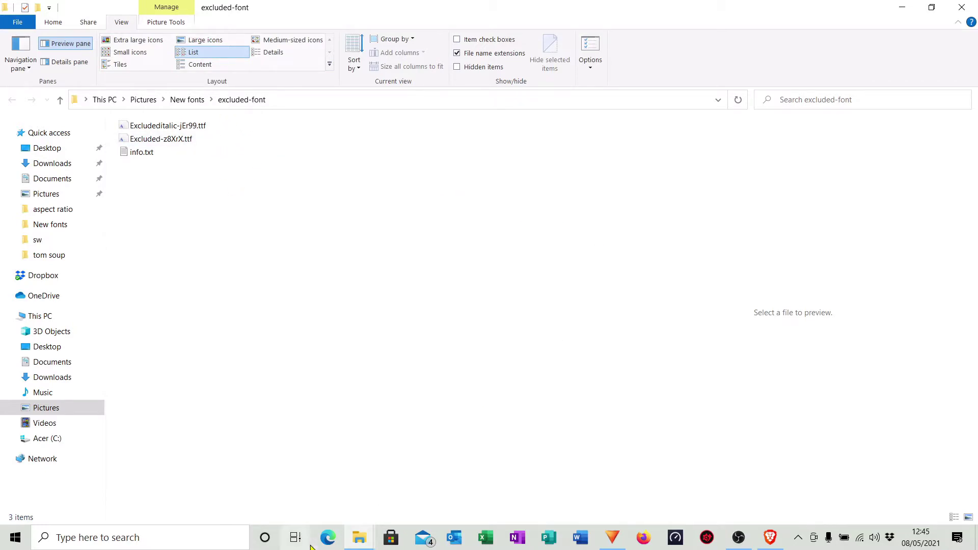
Step: Search Windows Settings for 'font' and open the Fonts page under Personalisation
{"action": "left_click", "coordinate": [15, 541]}
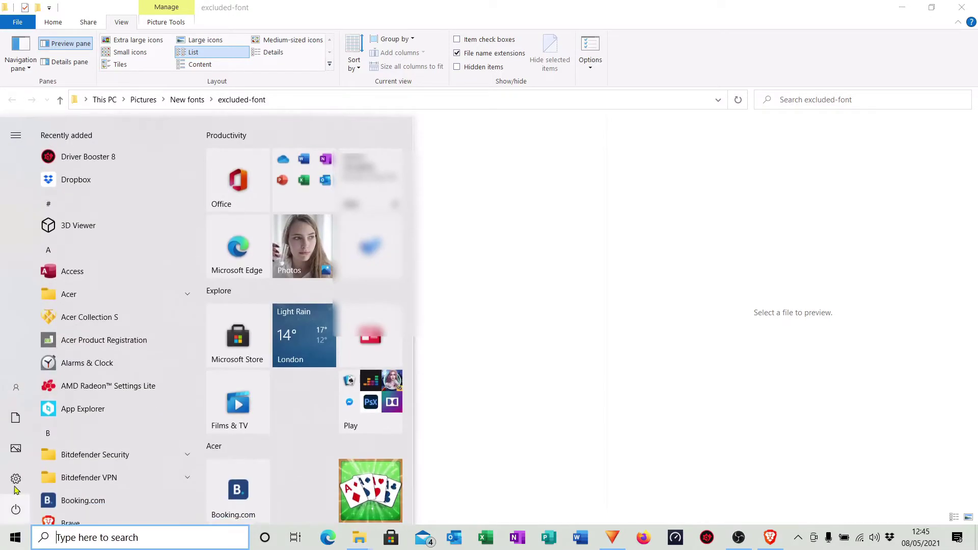
{"action": "left_click", "coordinate": [16, 481]}
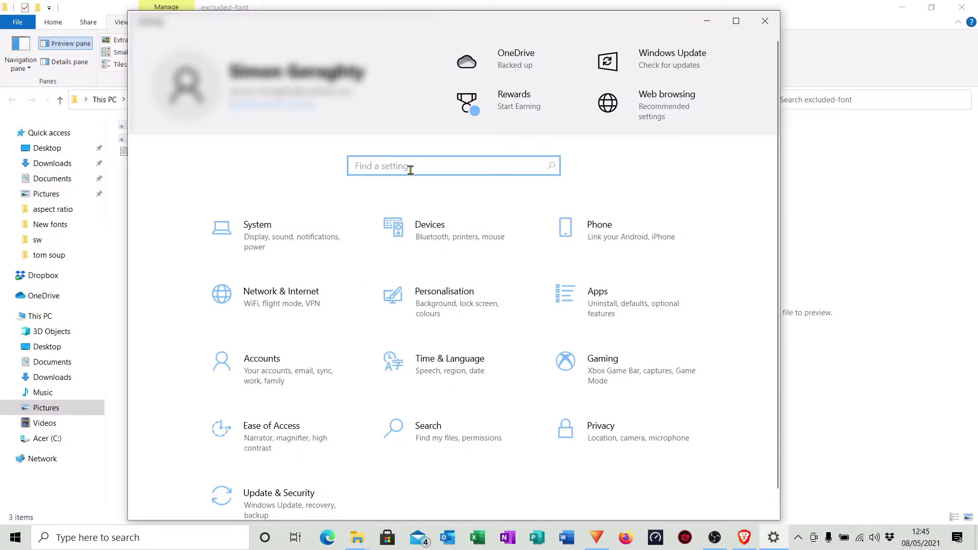
{"action": "type", "text": "font"}
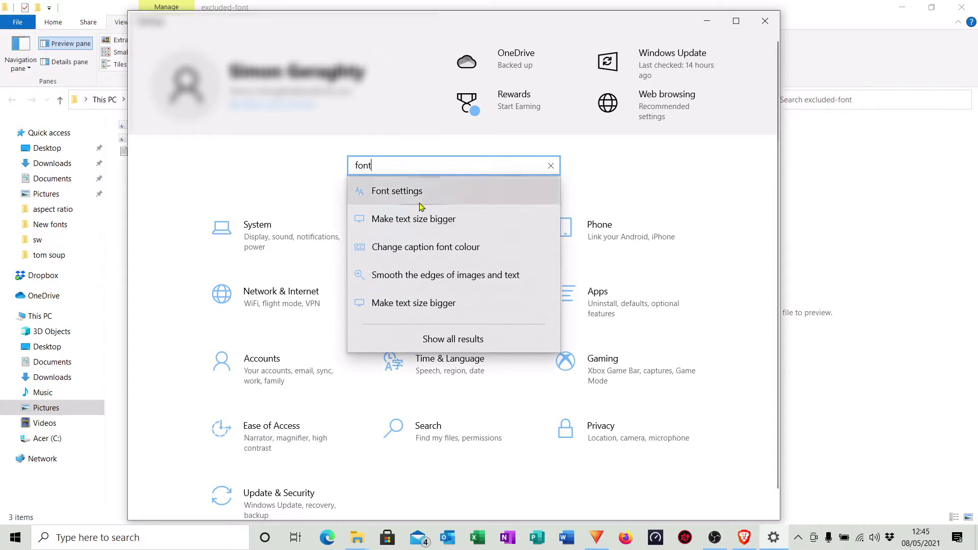
{"action": "left_click", "coordinate": [407, 196]}
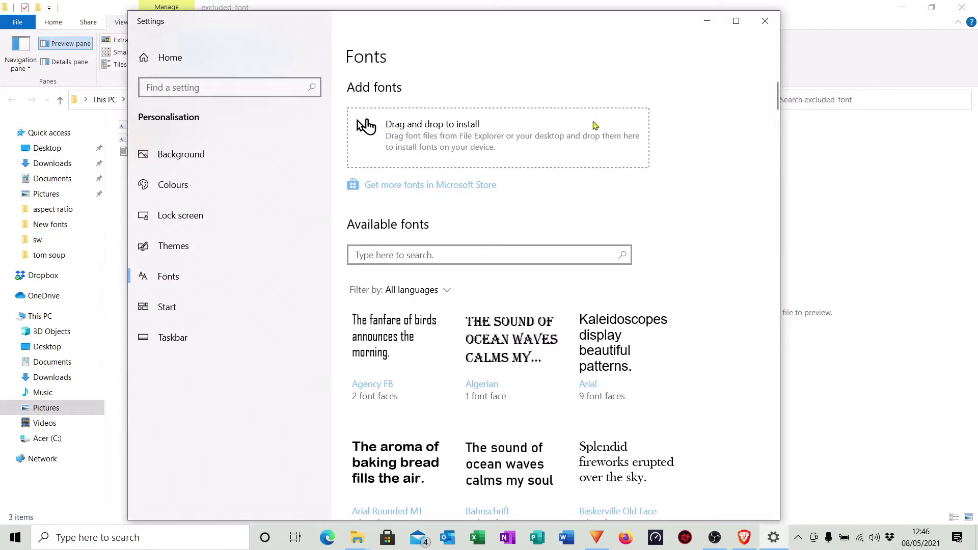
Step: Drag Excludeditalic-jEr99.ttf and Excluded-z8XrX.ttf onto the Fonts page's drag-and-drop box to install them
{"action": "left_click_drag", "start_coordinate": [567, 23], "coordinate": [563, 178]}
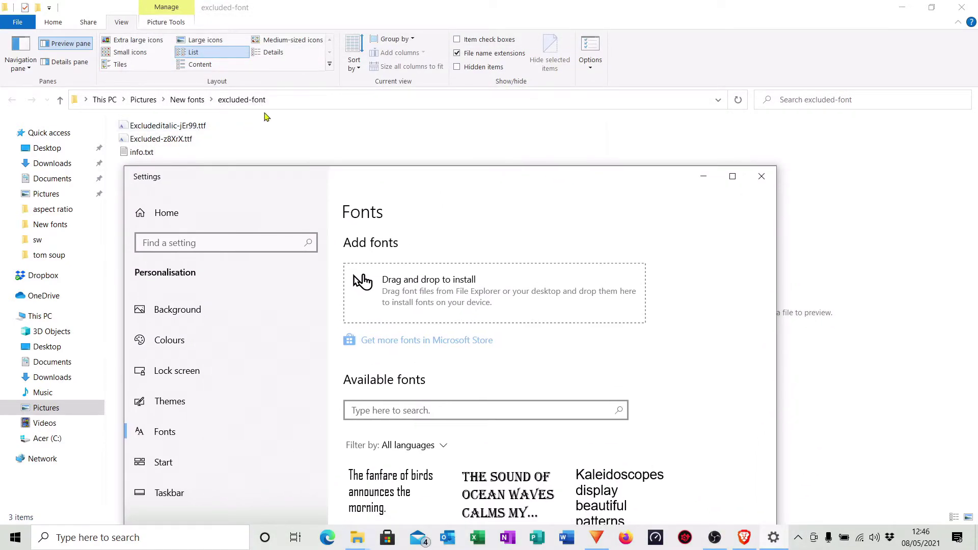
{"action": "left_click_drag", "start_coordinate": [249, 119], "coordinate": [124, 138]}
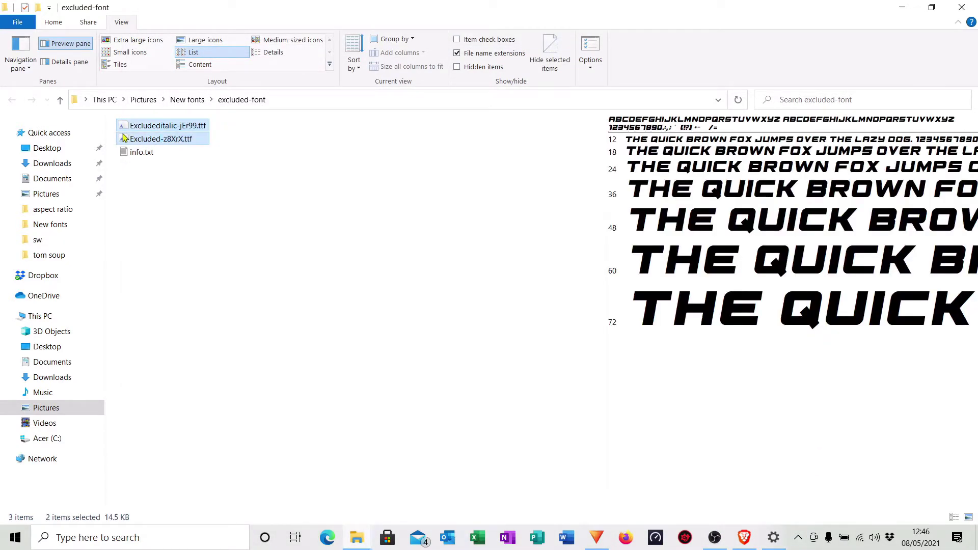
{"action": "left_click", "coordinate": [774, 540]}
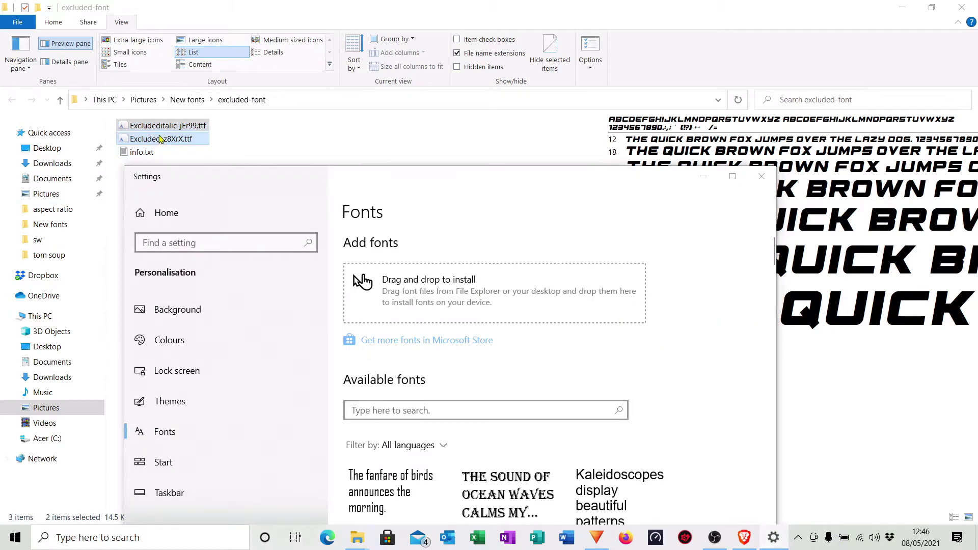
{"action": "left_click_drag", "start_coordinate": [160, 138], "coordinate": [423, 319]}
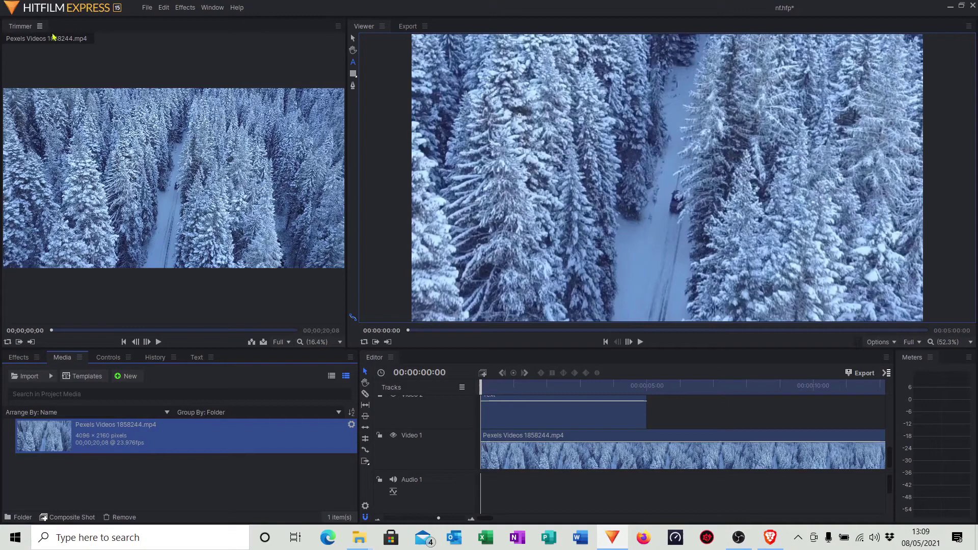
Step: Pick ExcludedItalic from the Text tab's font list, giving the text Italic style
{"action": "left_click", "coordinate": [195, 358]}
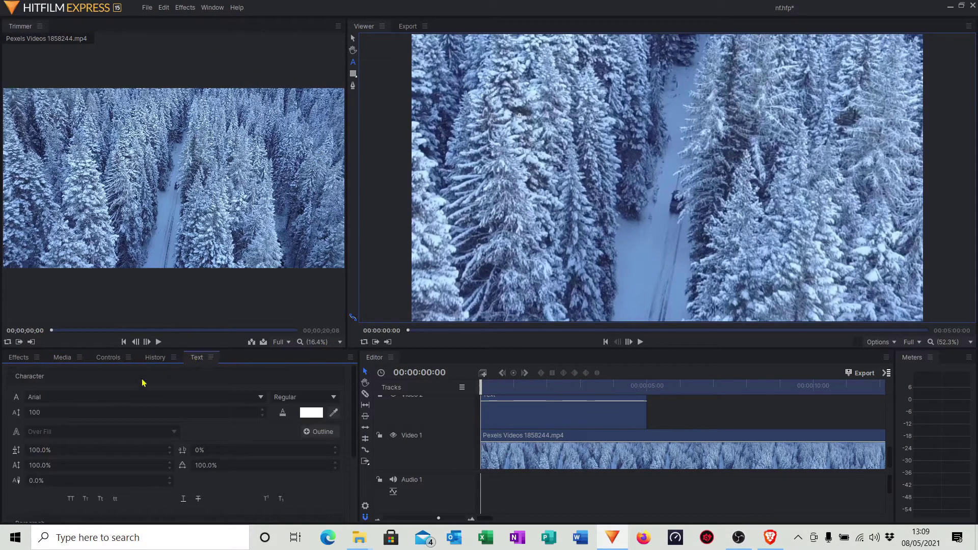
{"action": "left_click", "coordinate": [123, 397]}
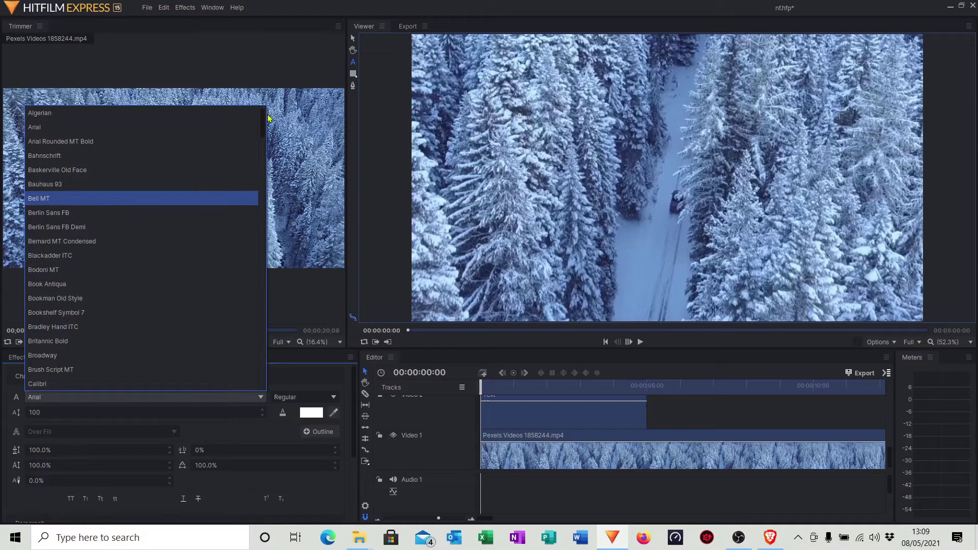
{"action": "left_click_drag", "start_coordinate": [261, 133], "coordinate": [263, 202]}
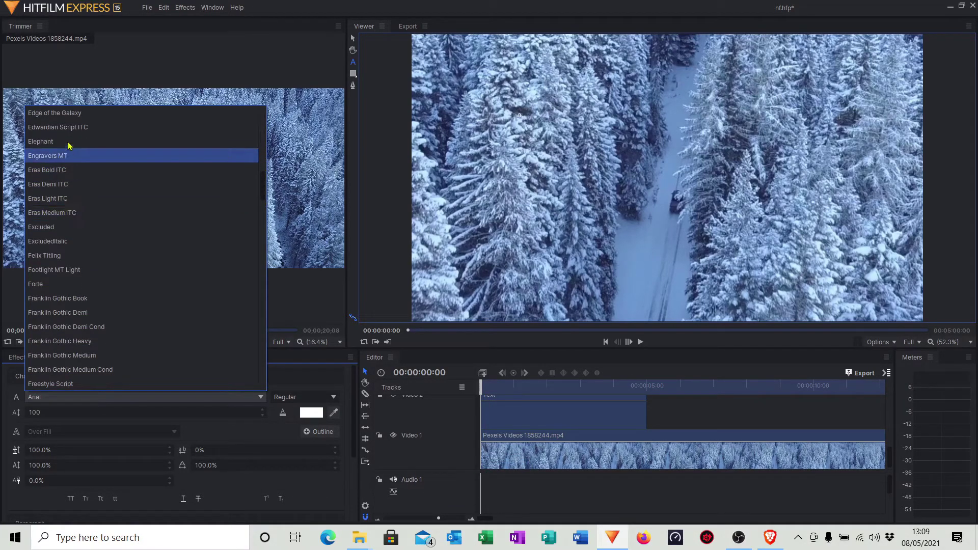
{"action": "scroll", "coordinate": [76, 129], "scroll_direction": "up", "scroll_amount": 1}
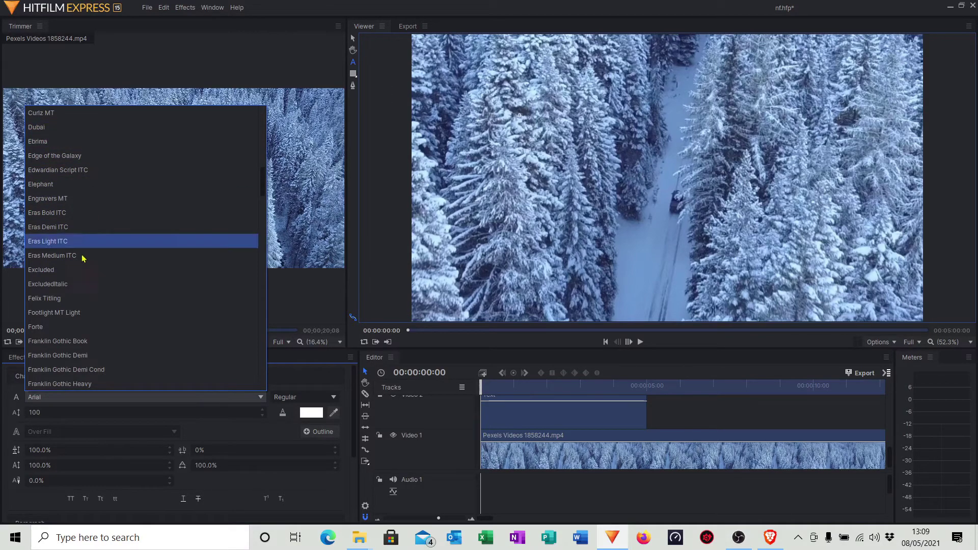
{"action": "left_click", "coordinate": [67, 285]}
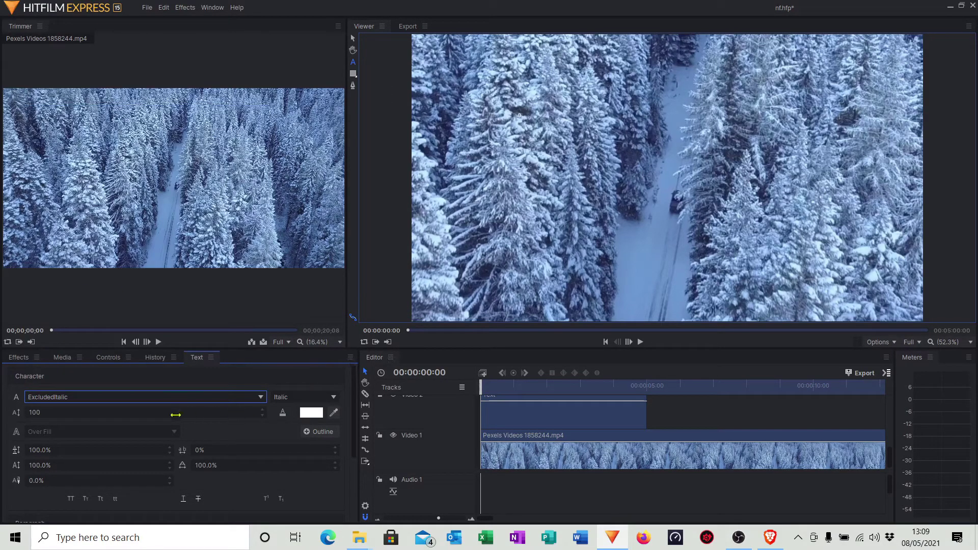
Step: Draw a text box in the Viewer and type the title 'EXCLUDED ITALIC'
{"action": "left_click", "coordinate": [354, 63]}
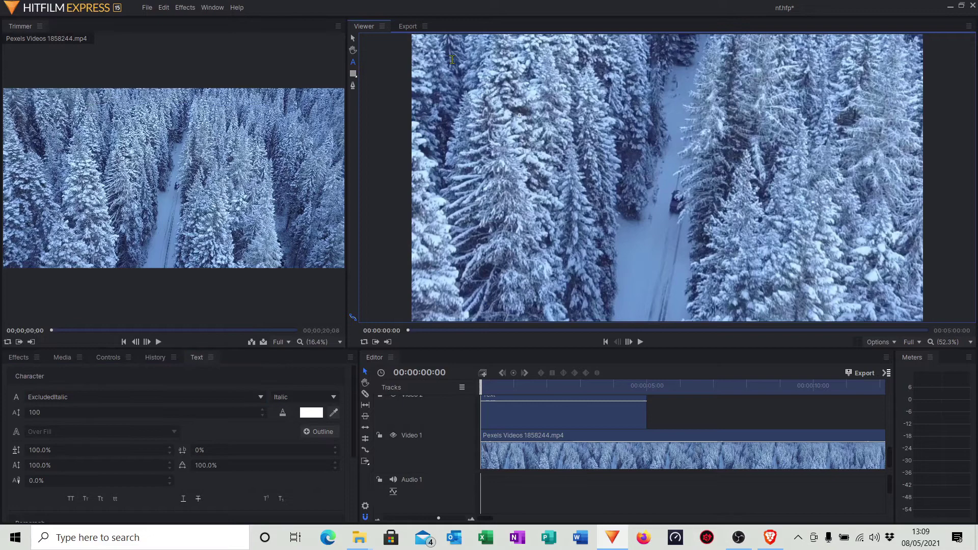
{"action": "left_click_drag", "start_coordinate": [829, 119], "coordinate": [853, 127]}
{"action": "type", "text": "EXC"}
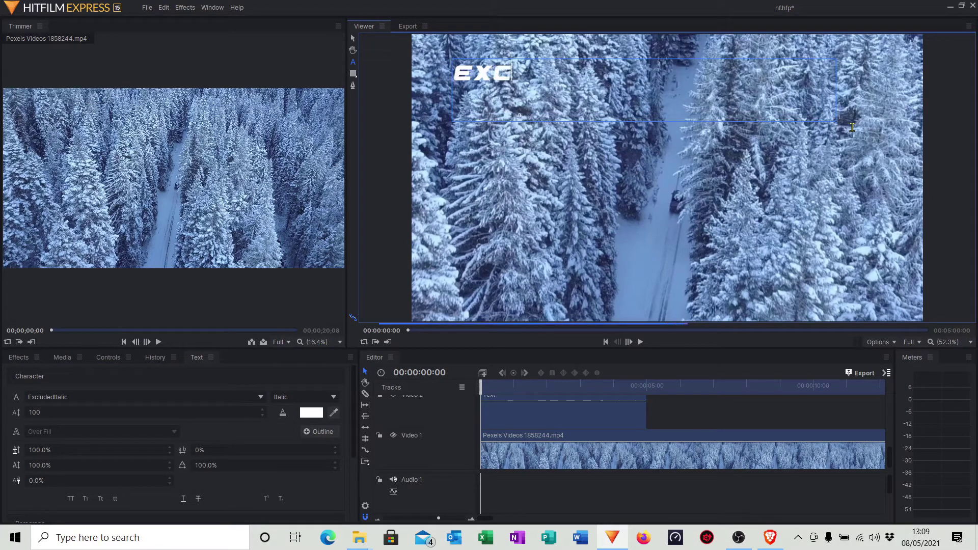
{"action": "type", "text": "LUDED I"}
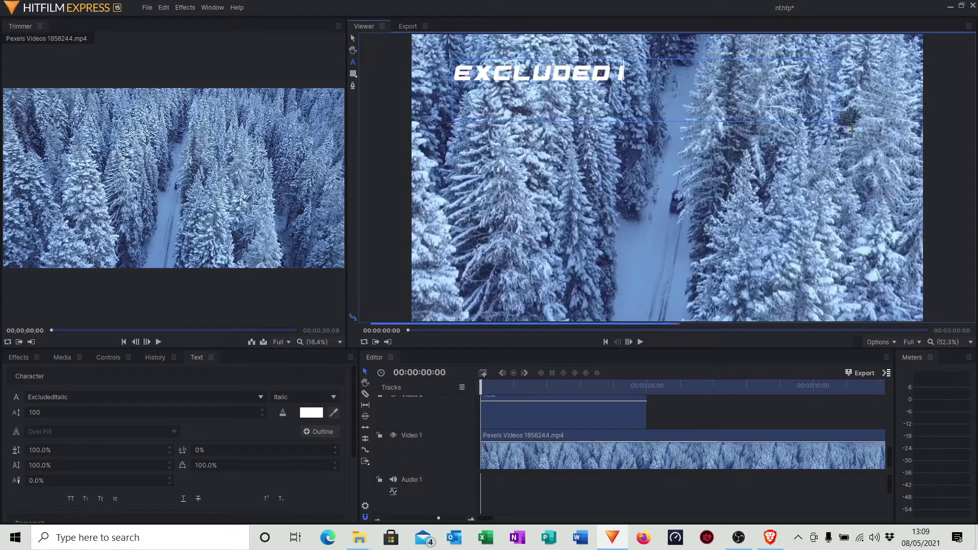
{"action": "type", "text": "TALIC"}
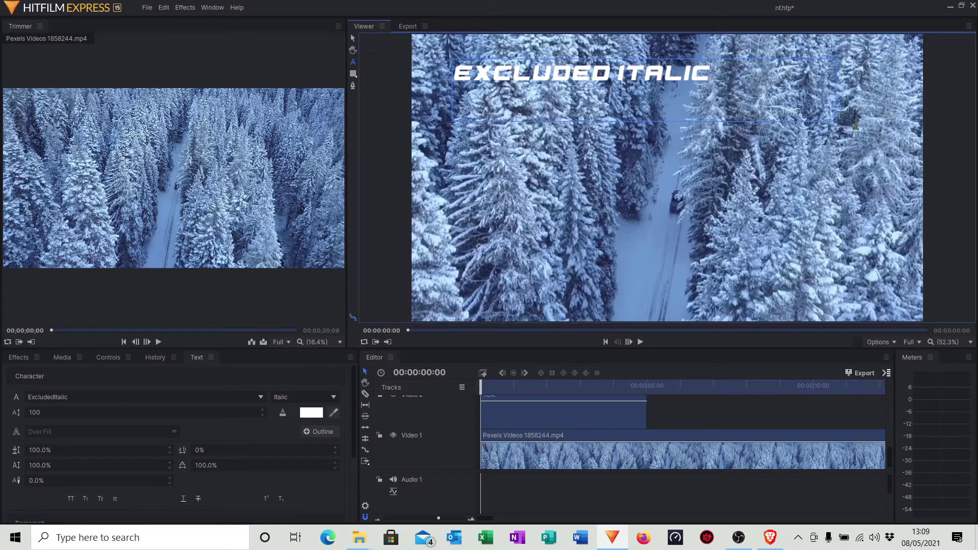
{"action": "key", "text": "Escape"}
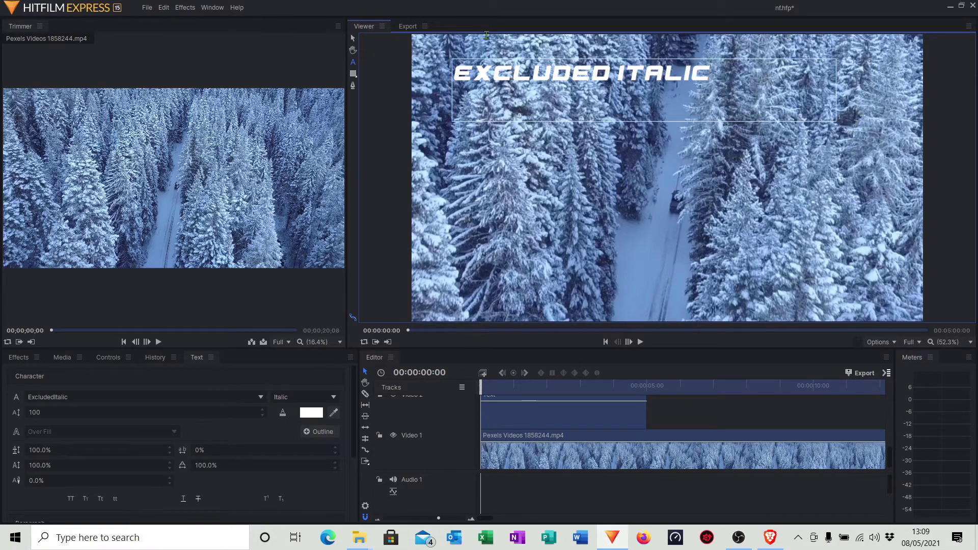
Step: Move the title to the top-left corner of the snowy forest frame
{"action": "left_click", "coordinate": [352, 38]}
{"action": "left_click_drag", "start_coordinate": [494, 75], "coordinate": [460, 60]}
{"action": "left_click", "coordinate": [538, 214]}
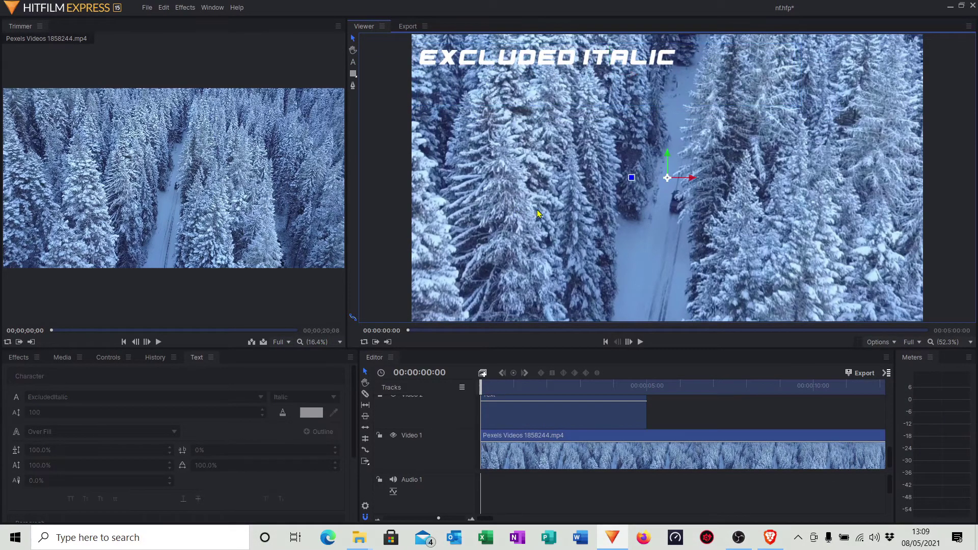